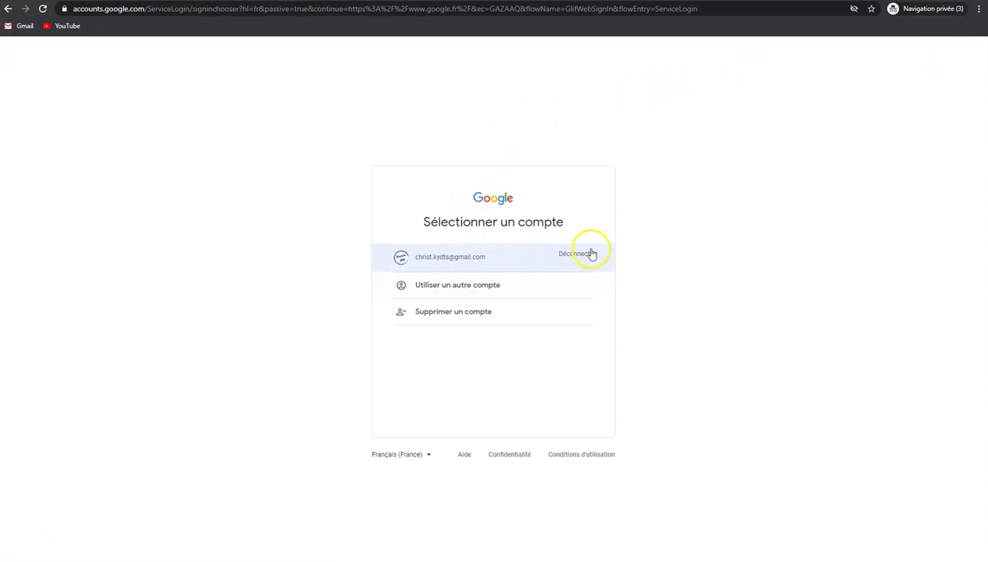
# Step: Choose 'Utiliser un autre compte' on the account chooser to reach the Connexion page
pyautogui.click(490, 288)
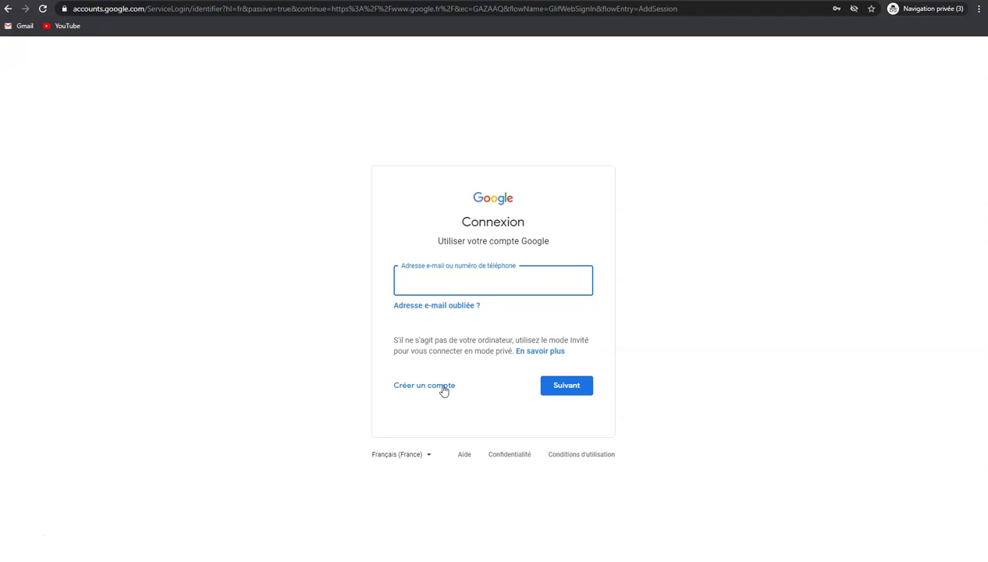
# Step: Choose 'Créer un compte' and the 'Pour moi' option to open the sign-up form
pyautogui.click(522, 278)
pyautogui.click(445, 388)
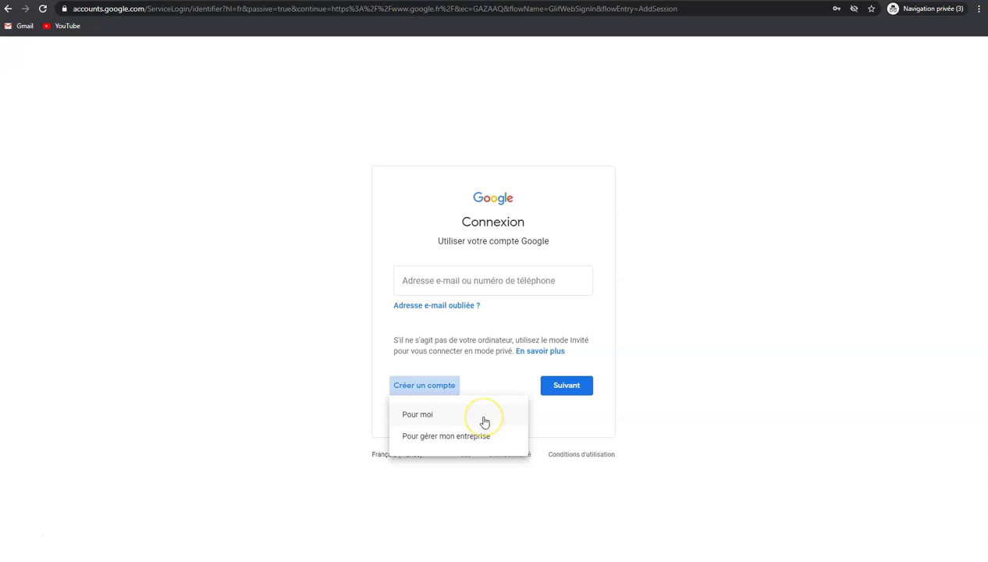
pyautogui.click(484, 423)
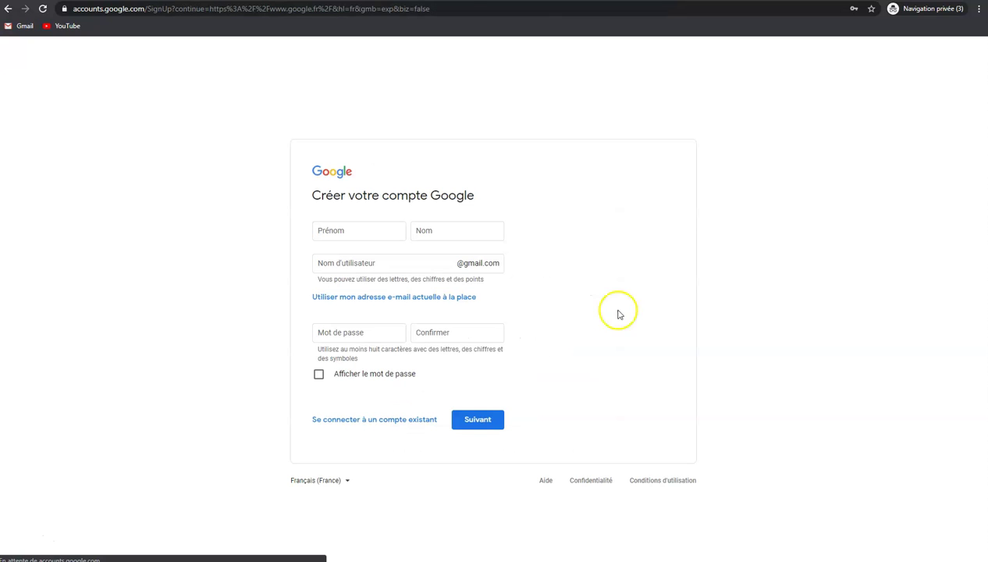
# Step: Enter the first name, last name and the chosen Gmail username
pyautogui.click(338, 236)
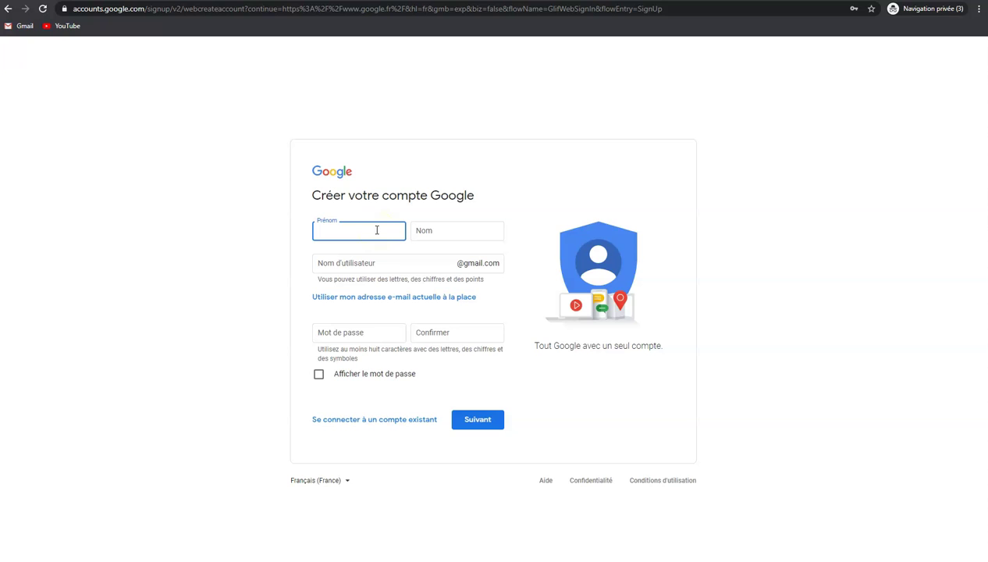
pyautogui.press('Tab')
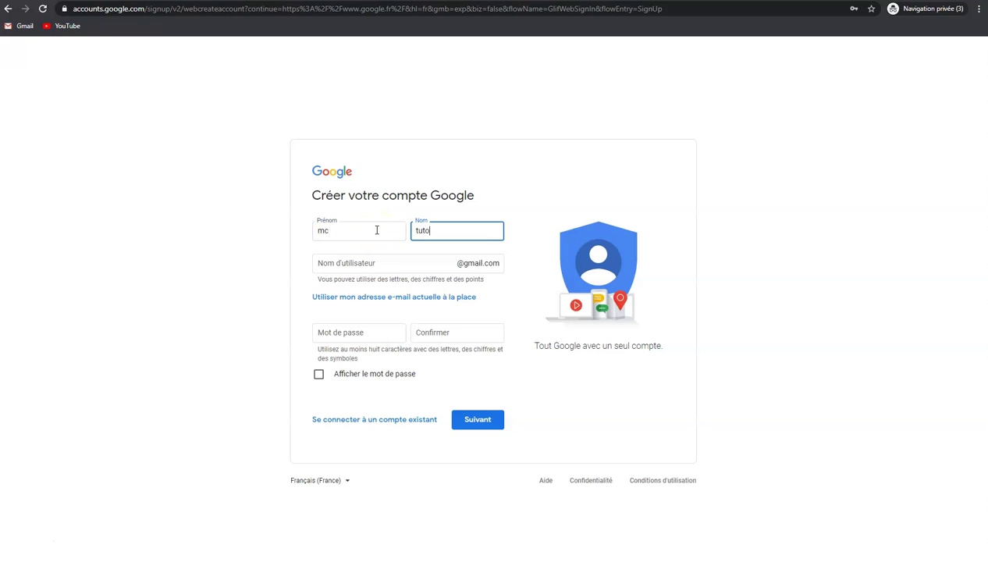
pyautogui.click(382, 259)
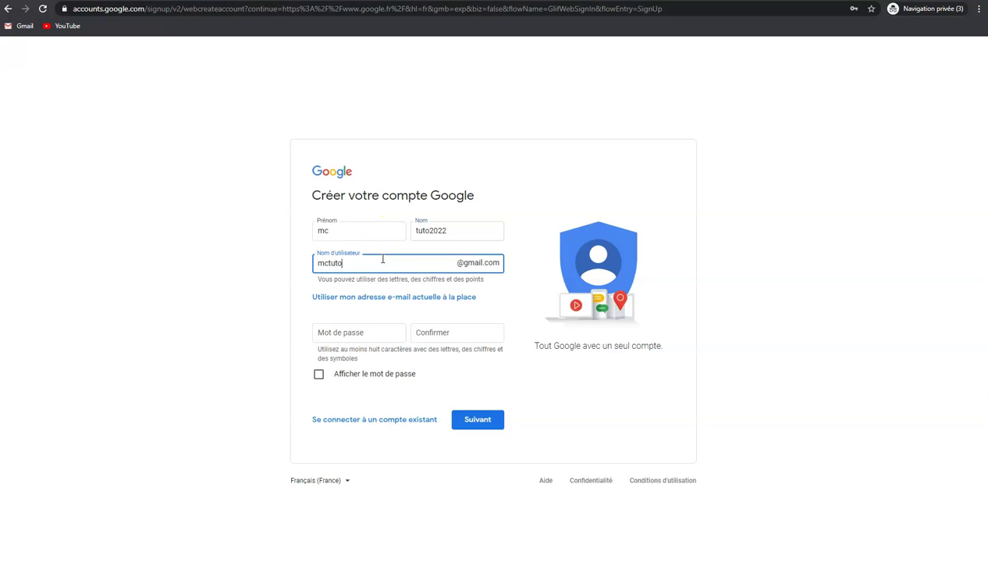
# Step: Set and confirm the account password, then submit the form
pyautogui.click(364, 331)
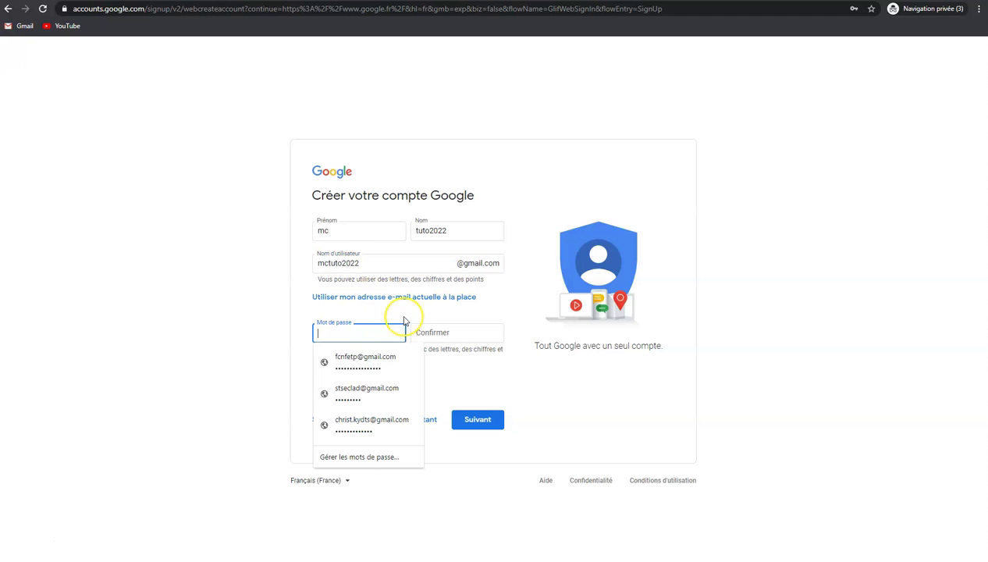
pyautogui.write('••••••••')
pyautogui.press('Tab')
pyautogui.write('••••••••')
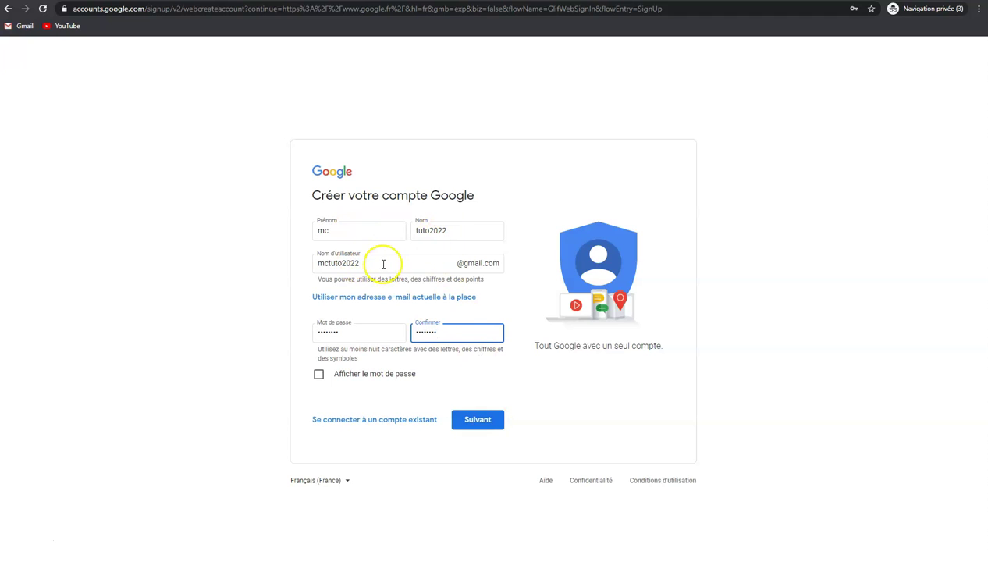
pyautogui.moveTo(384, 264); pyautogui.dragTo(304, 263)
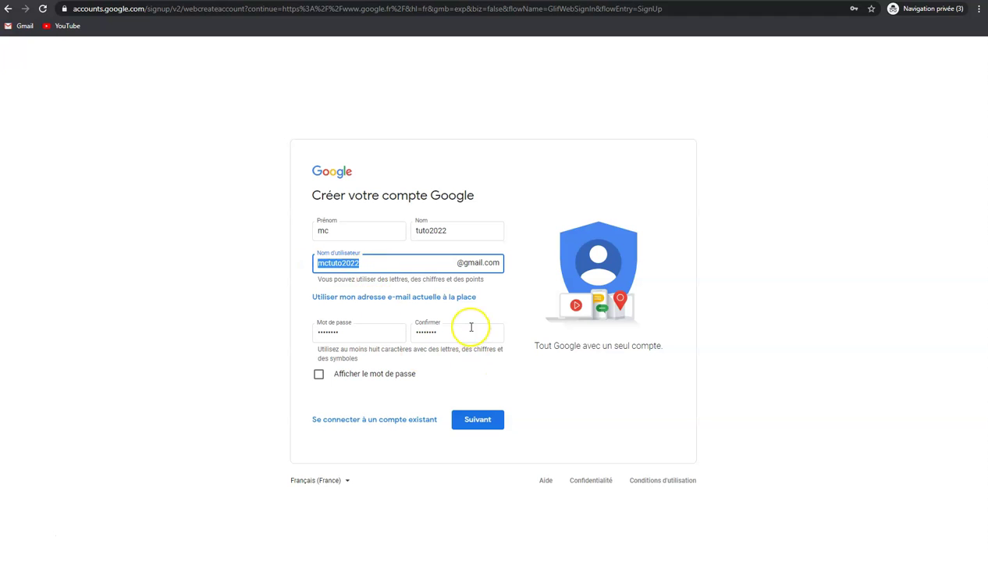
pyautogui.click(484, 422)
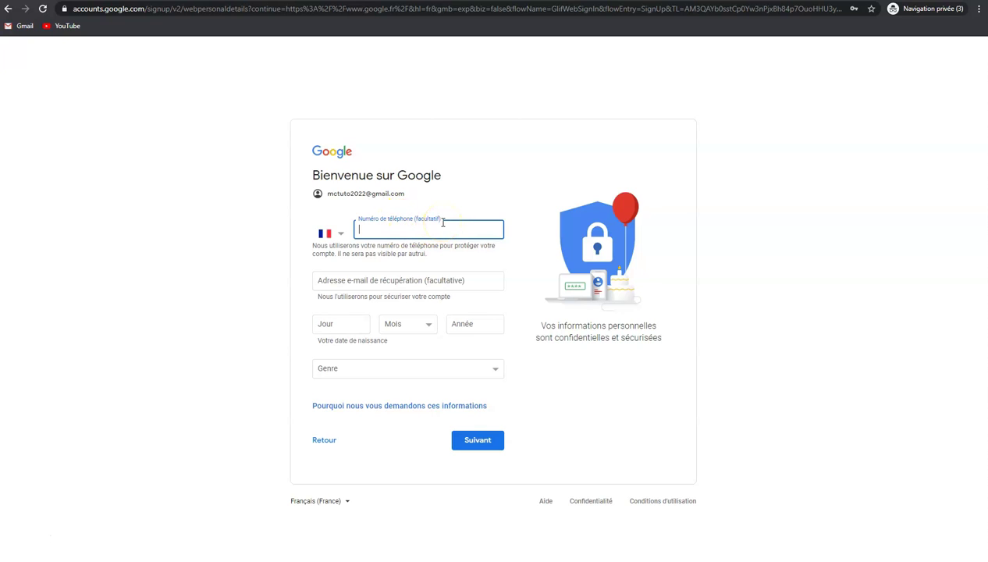
# Step: Fill the phone number and recovery e-mail from saved autofill details
pyautogui.click(420, 227)
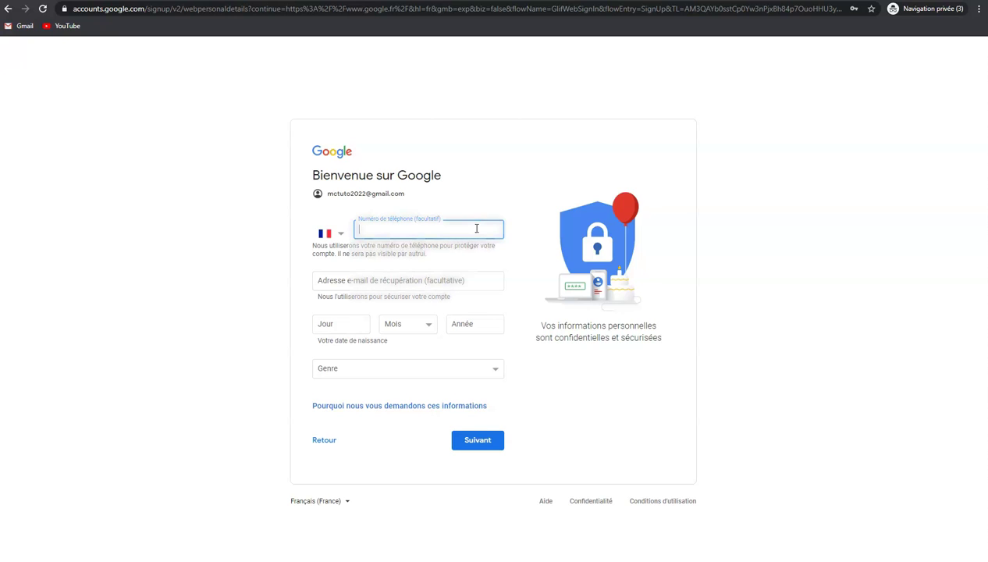
pyautogui.click(476, 228)
pyautogui.write('[illegible]')
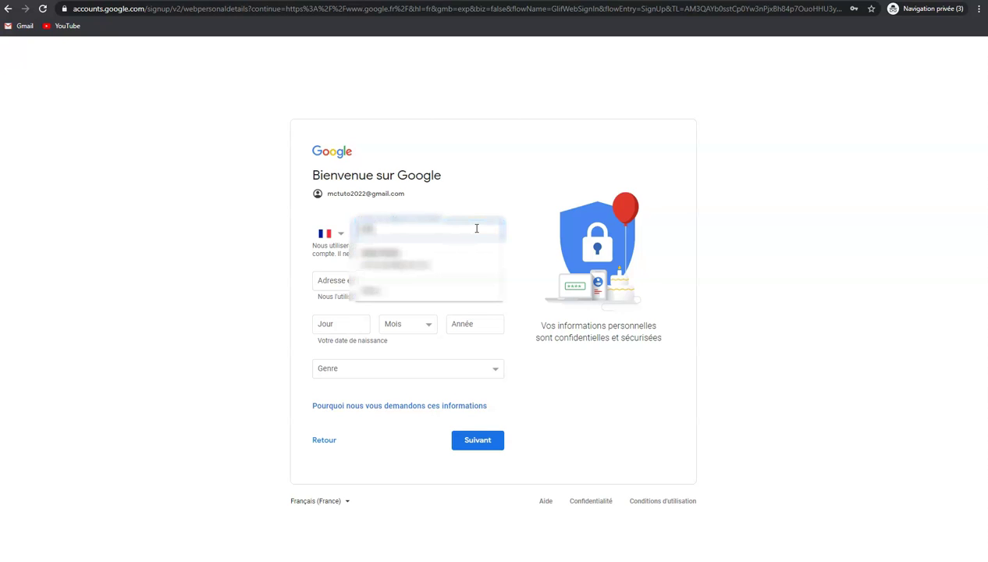
pyautogui.click(477, 205)
# Step: Set birth date 01 Janvier 1970 and gender 'Non précisé', then submit
pyautogui.click(358, 315)
pyautogui.click(355, 323)
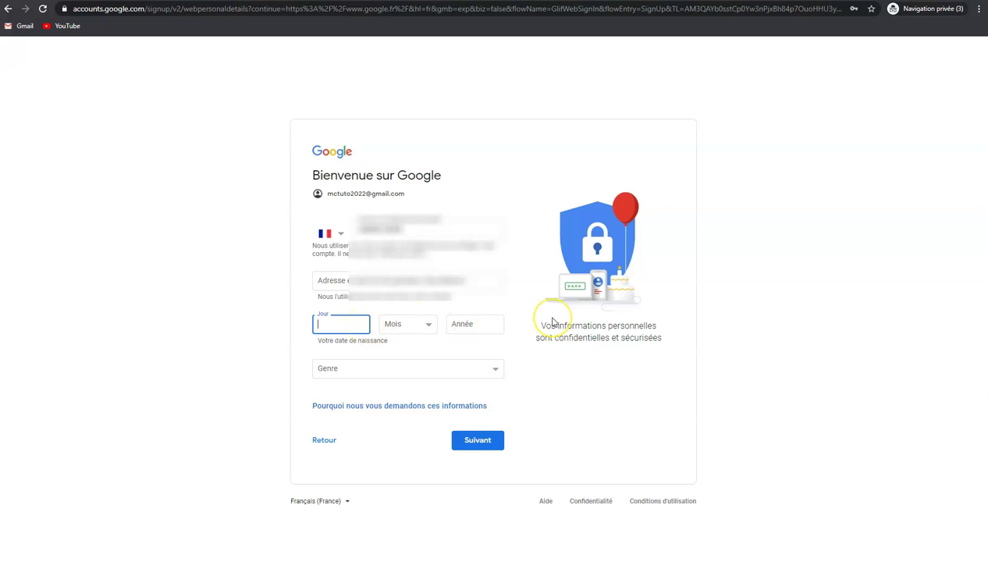
pyautogui.write('01')
pyautogui.press('Tab')
pyautogui.press('Down')
pyautogui.click(471, 320)
pyautogui.write('1970')
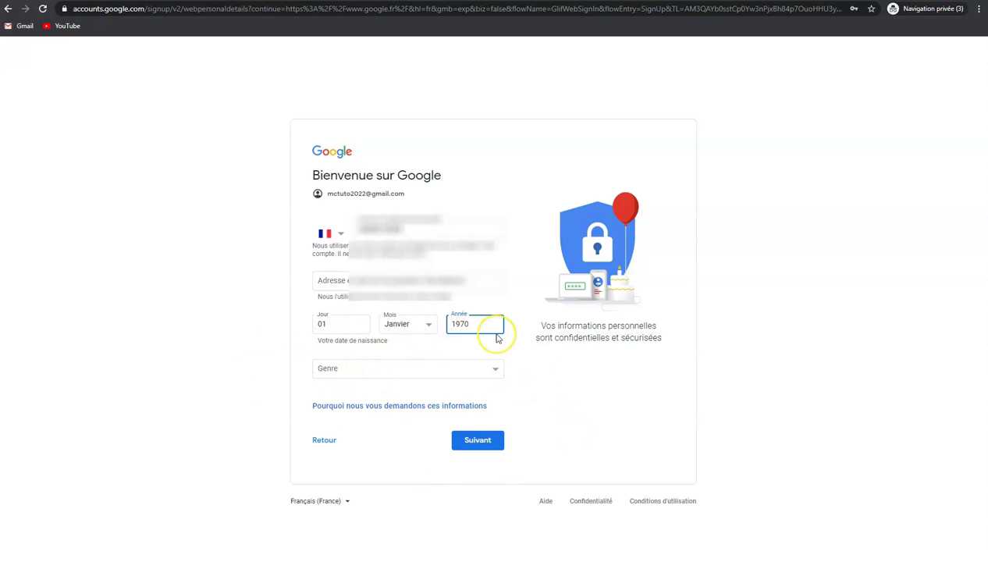
pyautogui.click(433, 370)
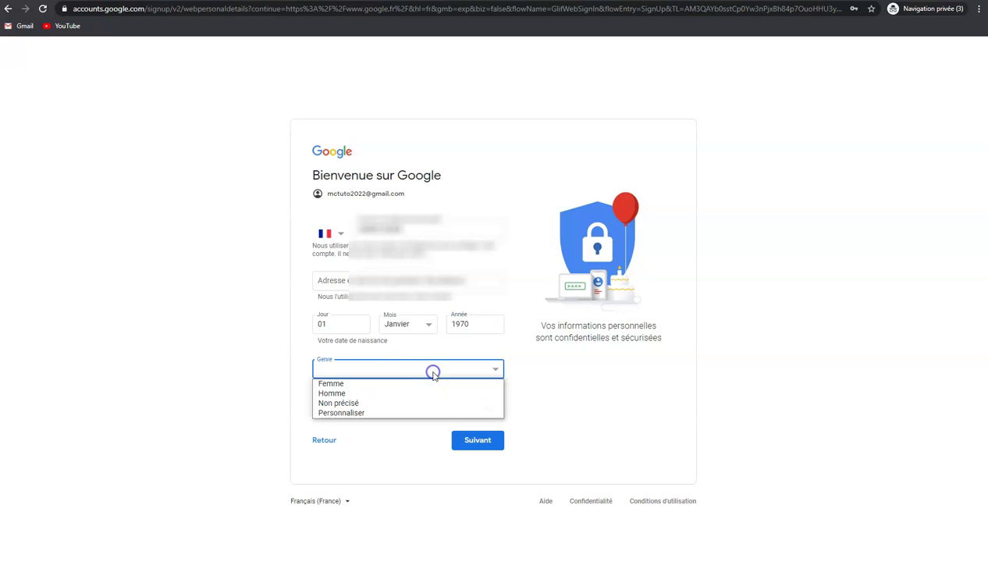
pyautogui.click(413, 404)
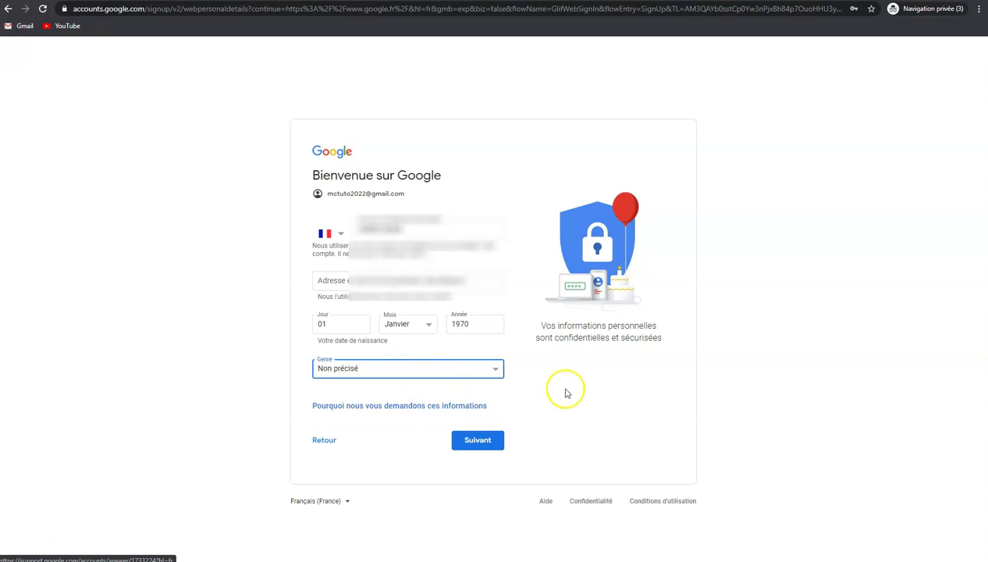
pyautogui.click(487, 442)
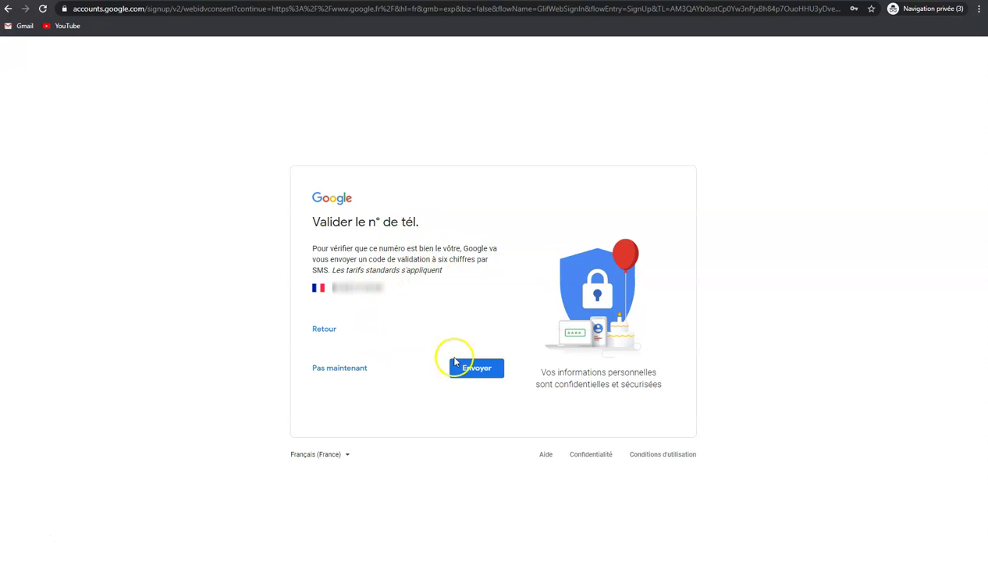
# Step: Send the SMS code, enter the six-digit verification code, and validate it
pyautogui.click(488, 371)
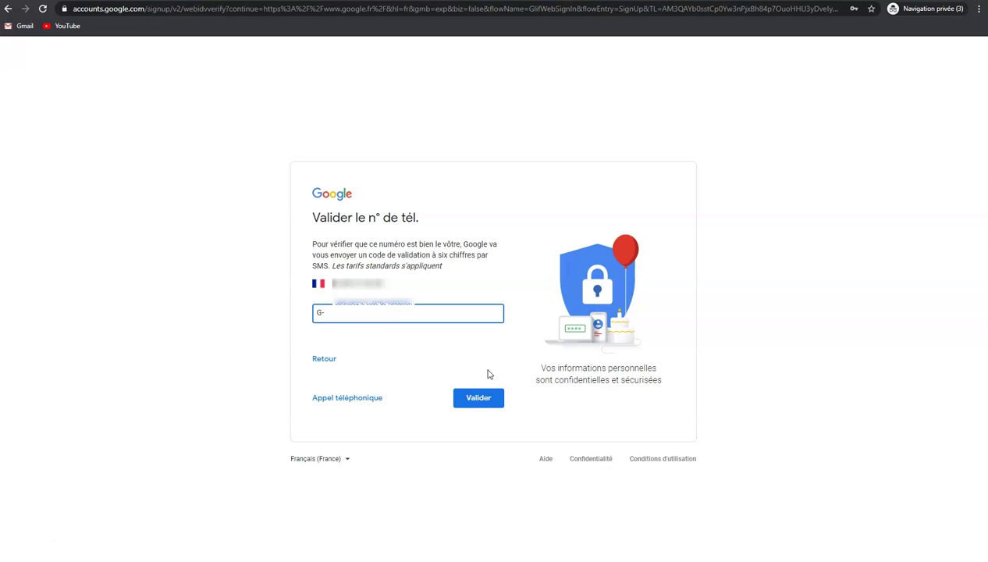
pyautogui.click(326, 367)
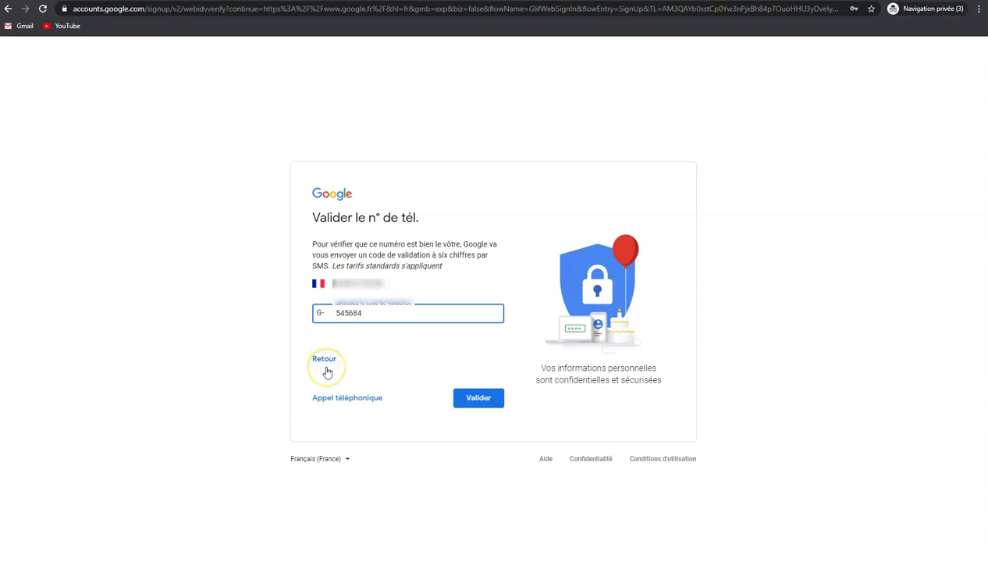
pyautogui.click(476, 399)
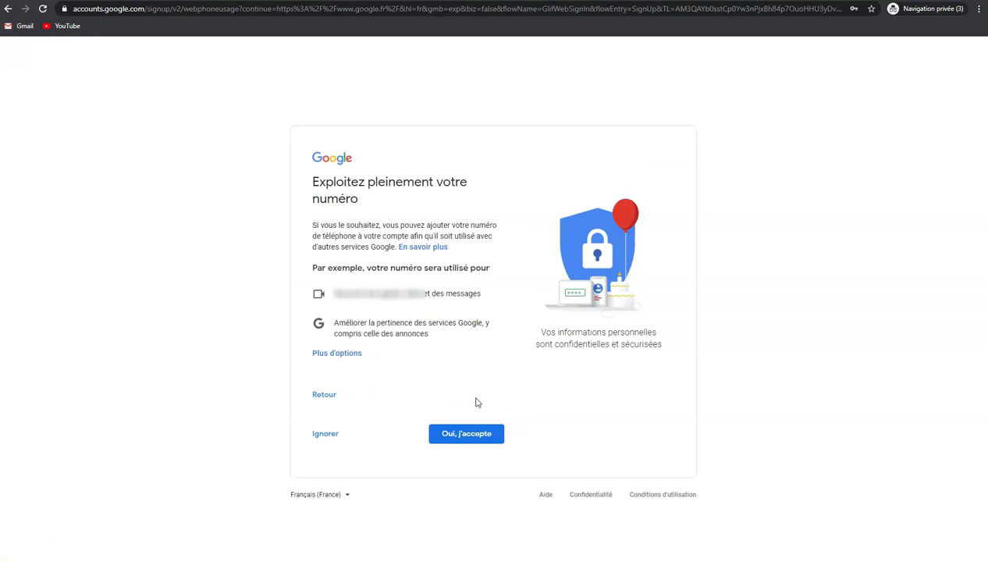
# Step: Skip linking the number and choose 'Personnalisation express'
pyautogui.click(339, 434)
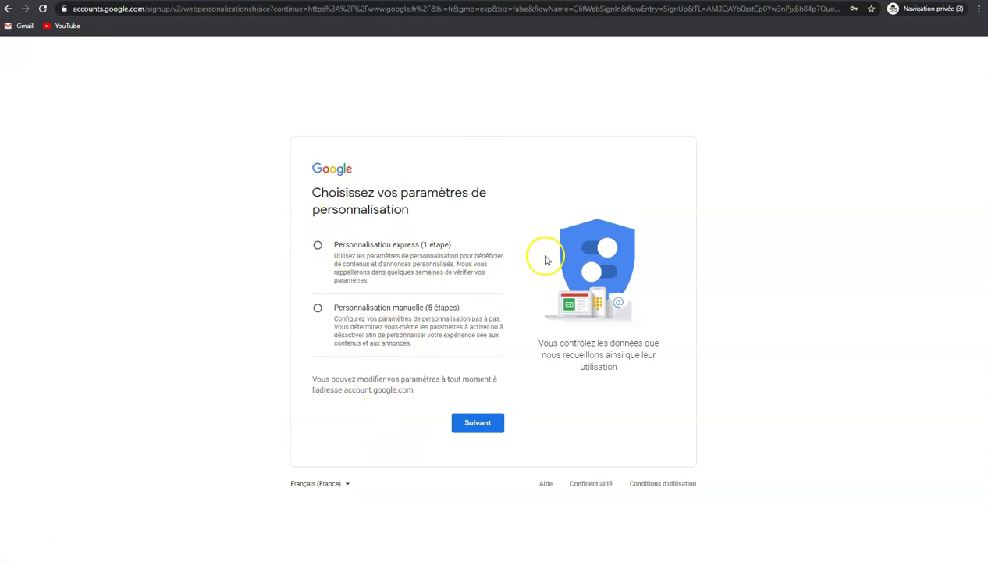
pyautogui.click(349, 252)
pyautogui.click(481, 422)
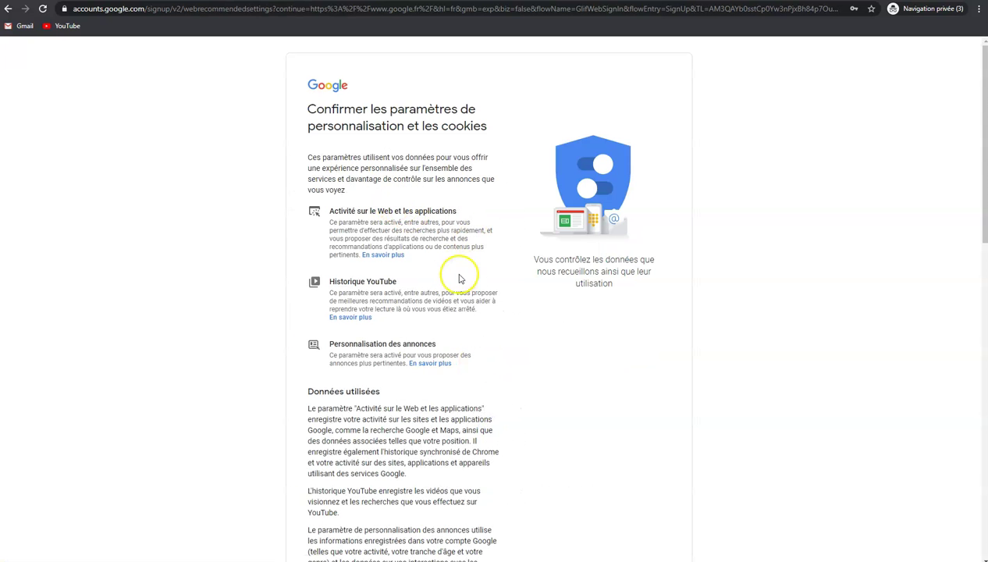
# Step: Confirm the personalisation settings and accept the privacy rules and terms with 'J'accepte'
pyautogui.scroll(-12, 459, 280)
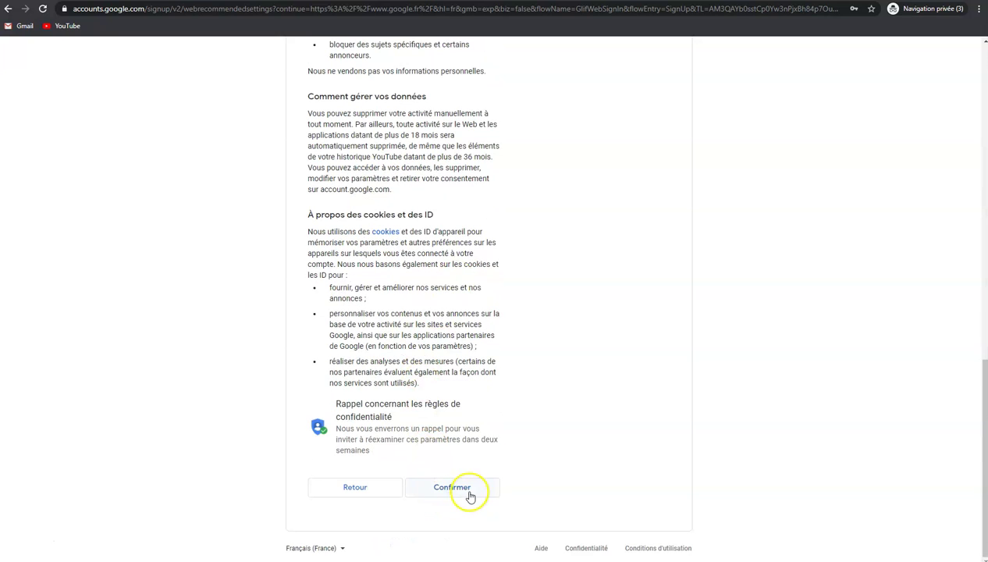
pyautogui.click(453, 488)
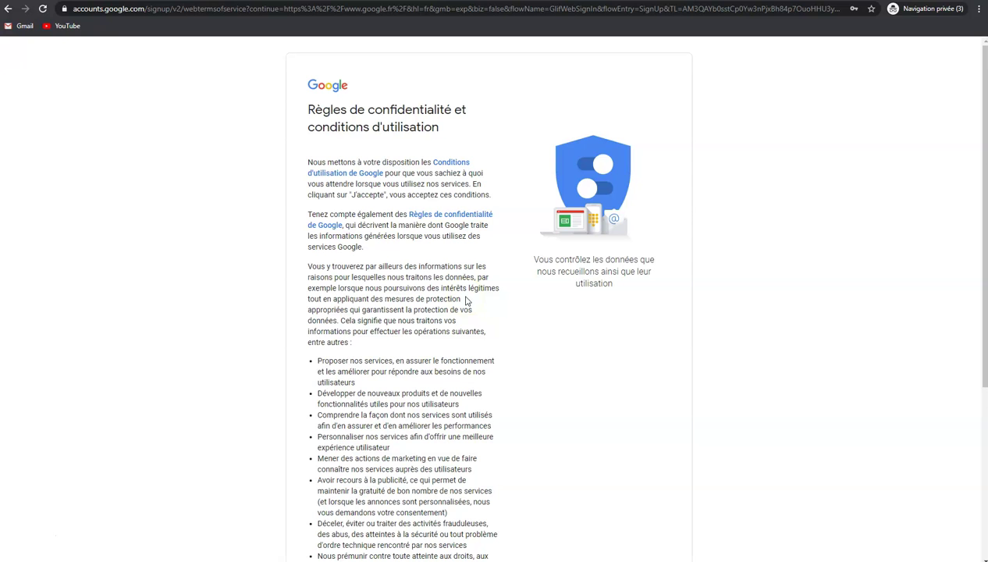
pyautogui.scroll(-5, 466, 301)
pyautogui.click(478, 494)
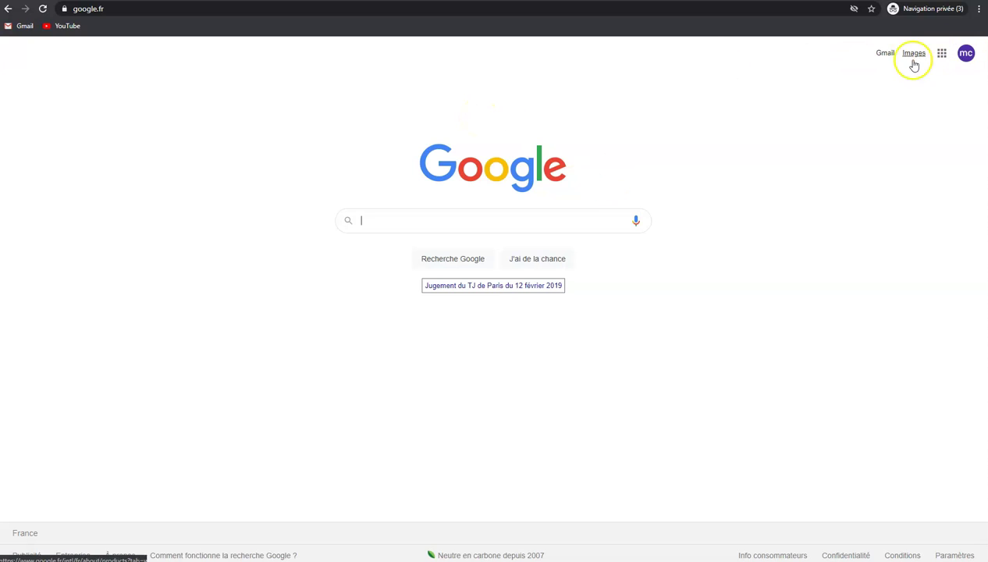
# Step: Return from the failed Gmail page to google.fr and reopen the account details panel
pyautogui.click(965, 53)
pyautogui.click(879, 178)
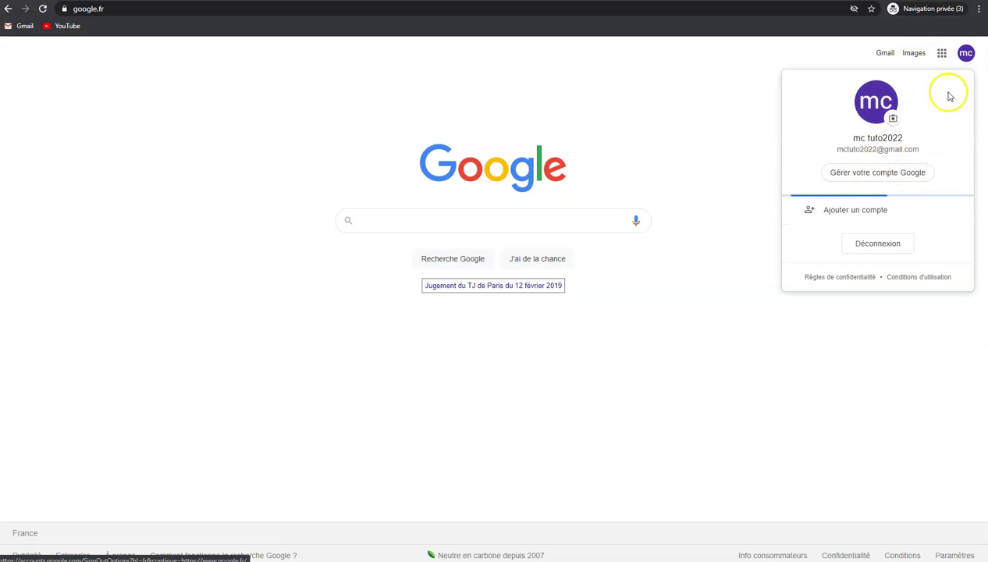
pyautogui.click(728, 73)
pyautogui.click(884, 53)
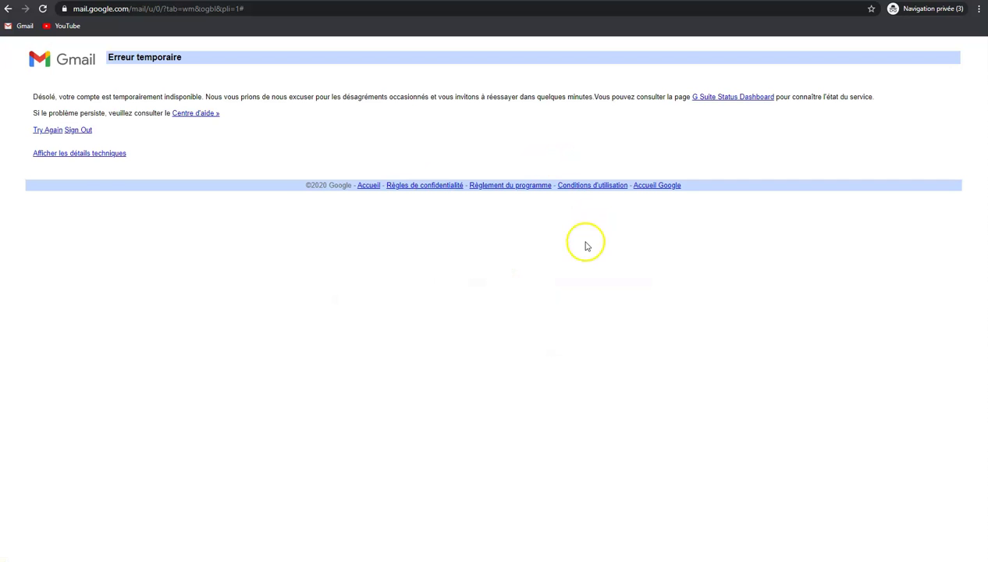
pyautogui.click(7, 10)
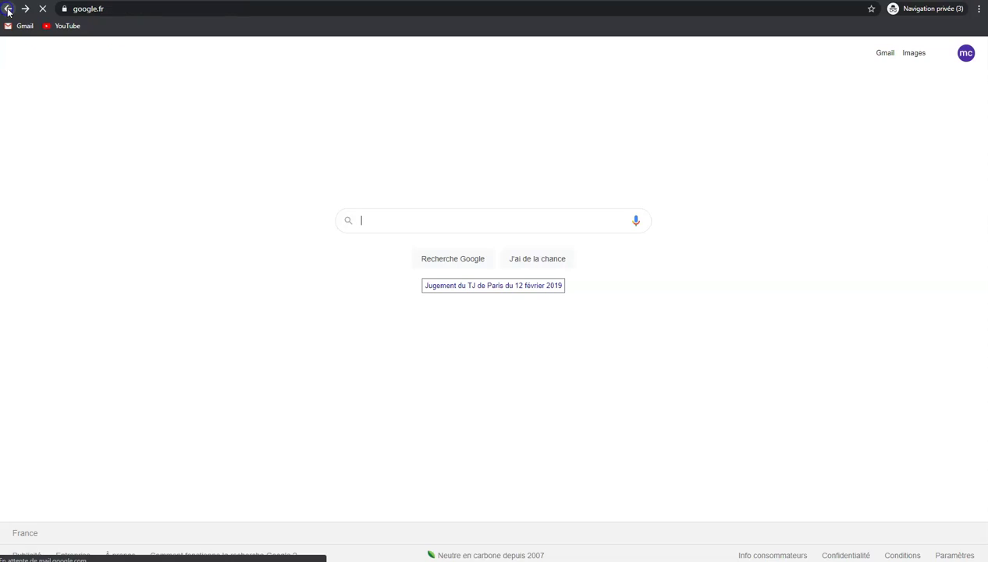
pyautogui.click(967, 55)
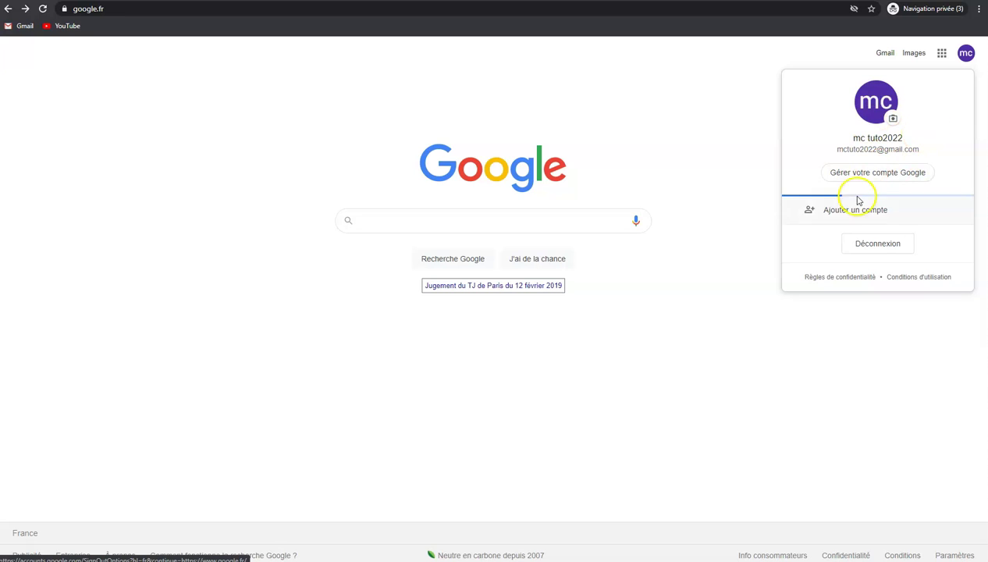
# Step: Browse the Google apps launcher (Maps, Drive, Docs and more), then close it
pyautogui.click(751, 141)
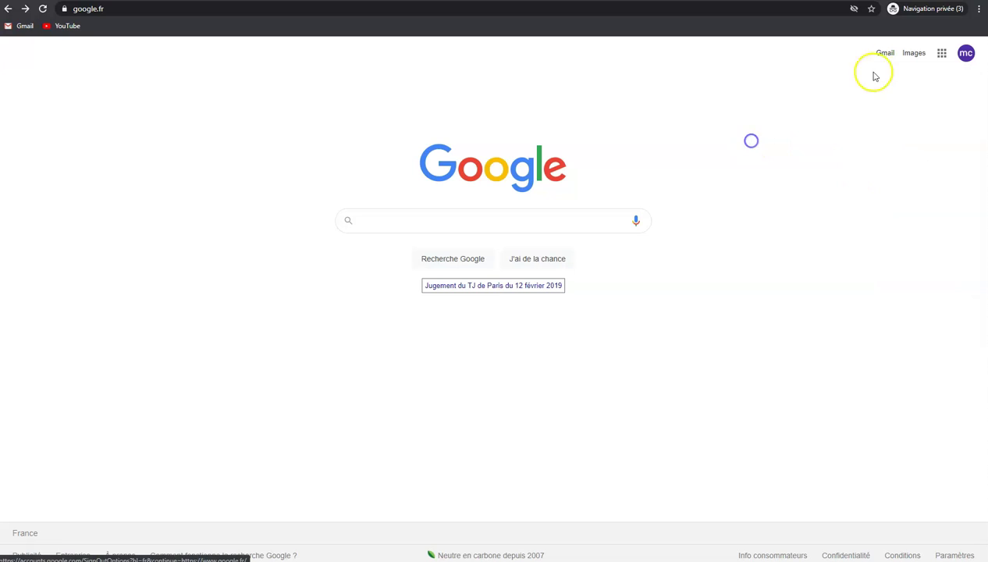
pyautogui.click(943, 54)
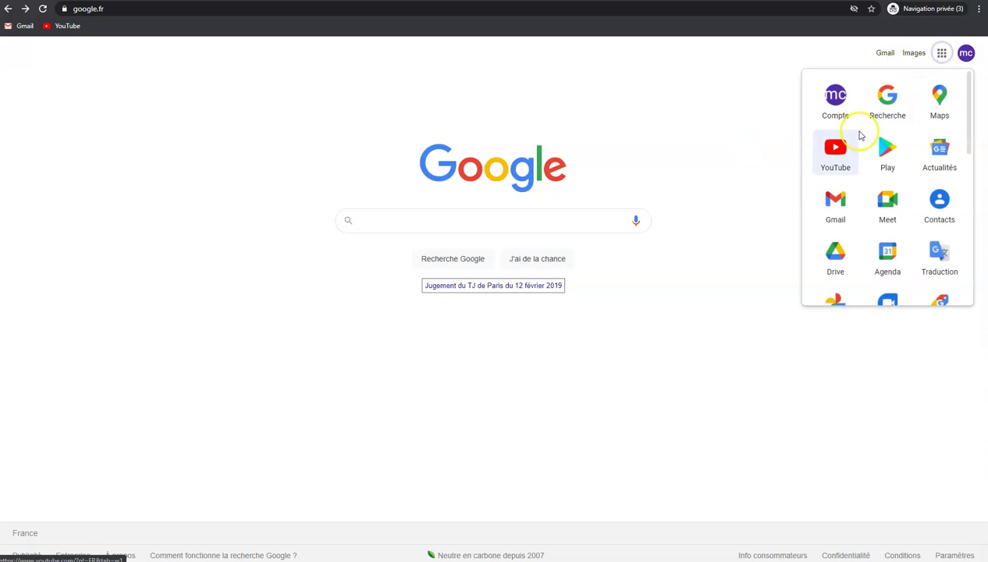
pyautogui.scroll(-5, 939, 244)
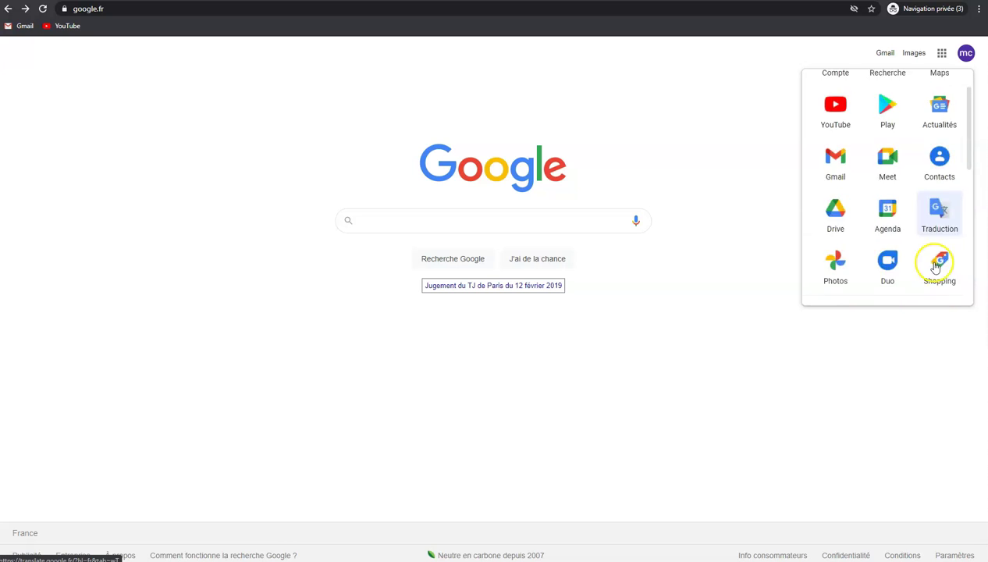
pyautogui.scroll(5, 881, 269)
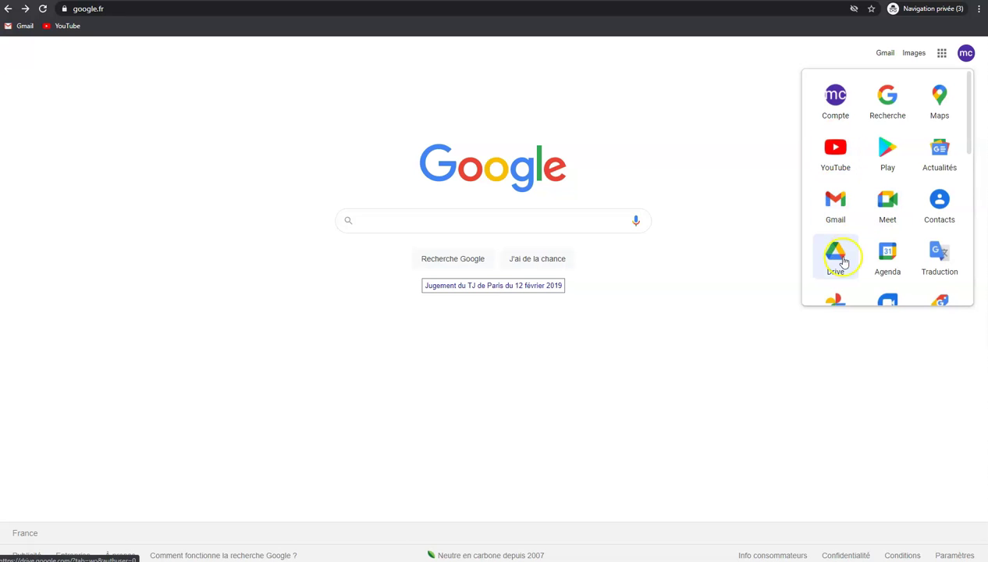
pyautogui.click(882, 264)
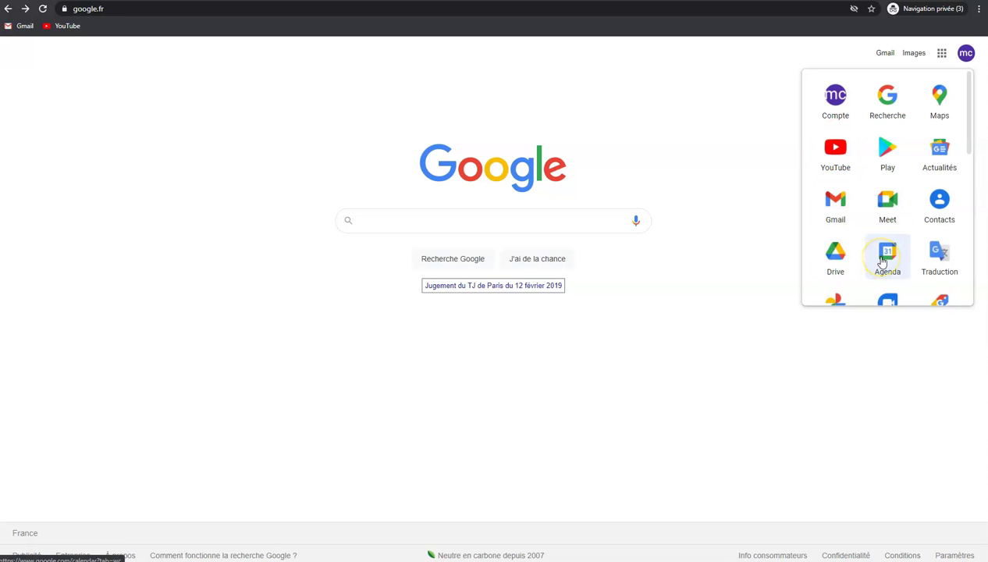
pyautogui.scroll(-3, 926, 242)
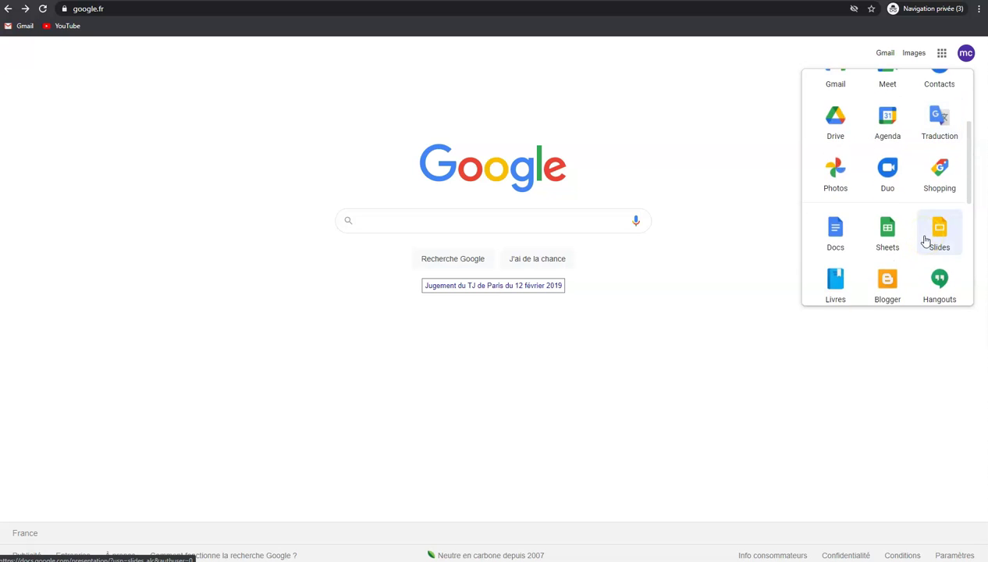
pyautogui.scroll(1, 926, 242)
pyautogui.scroll(1, 926, 242)
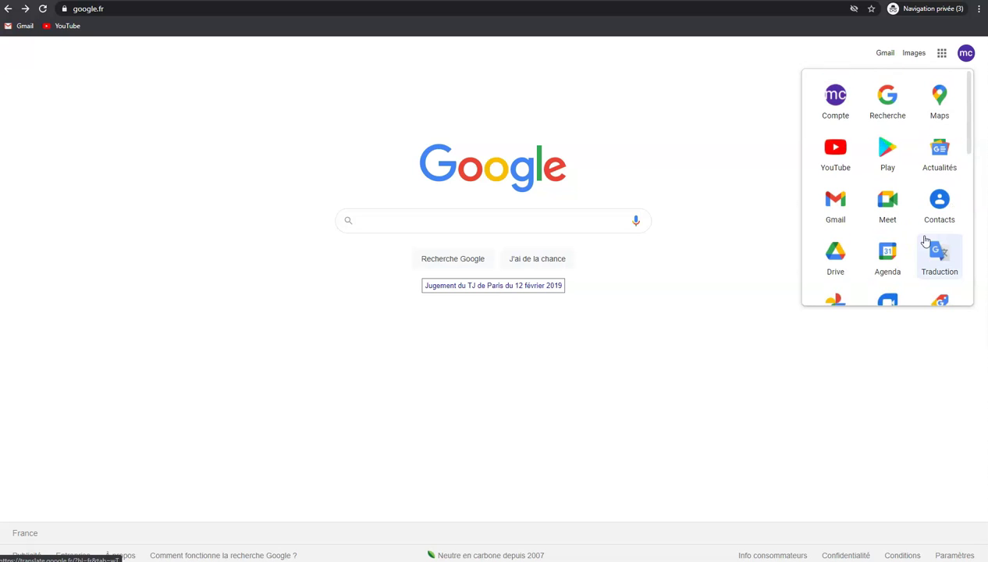
pyautogui.click(760, 146)
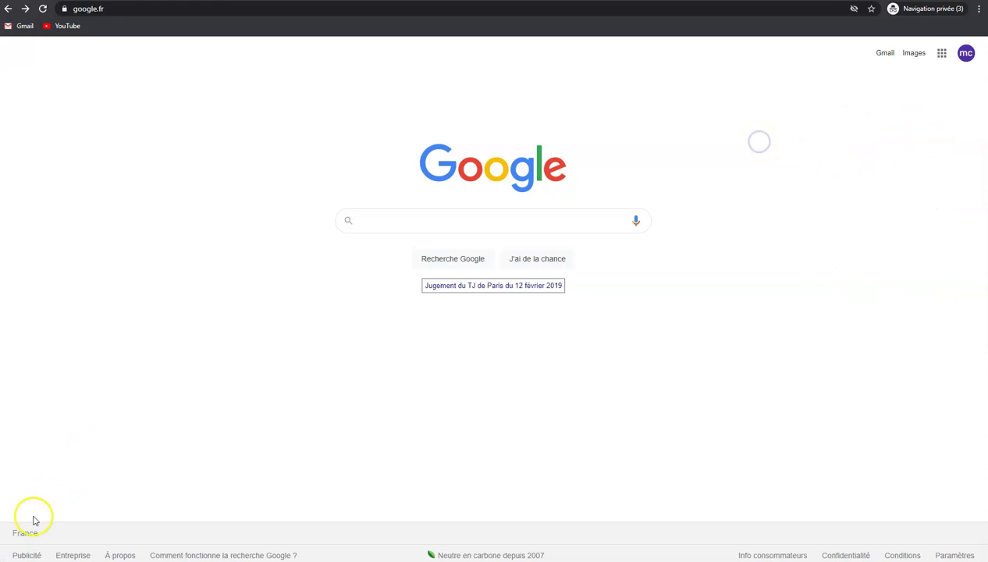